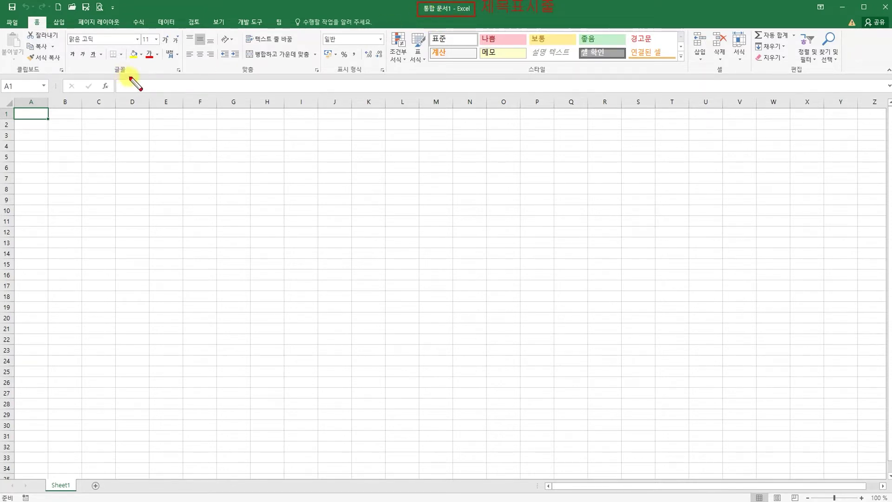
pyautogui.moveTo(4, 2); pyautogui.dragTo(108, 14)
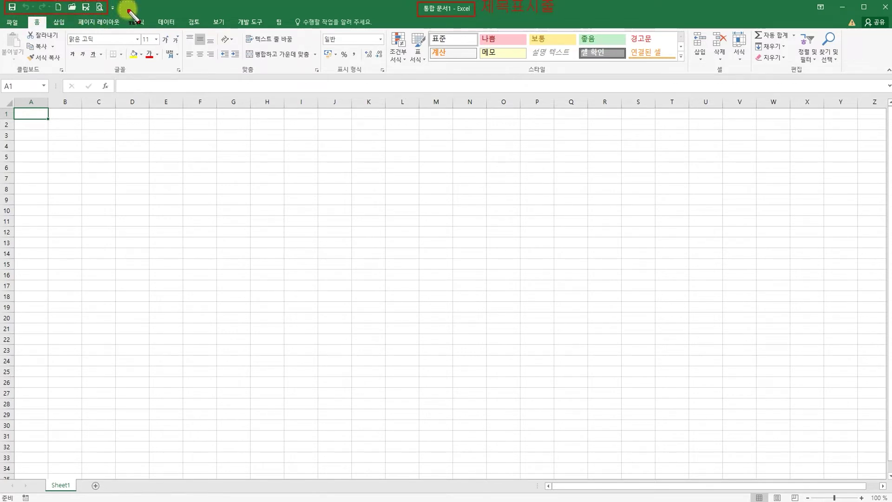
pyautogui.click(122, 7)
pyautogui.write('빠른실행도구')
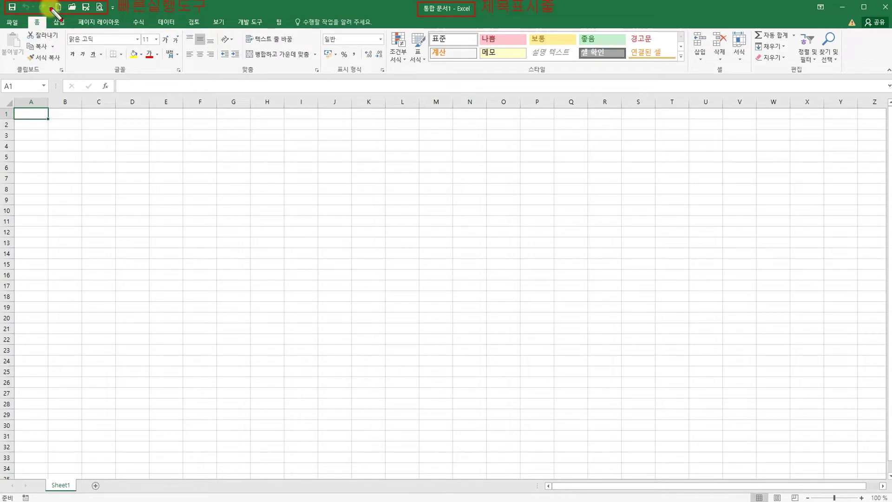
pyautogui.moveTo(5, 17)
pyautogui.mouseDown()
pyautogui.moveTo(272, 18)
pyautogui.moveTo(287, 30)
pyautogui.mouseUp()
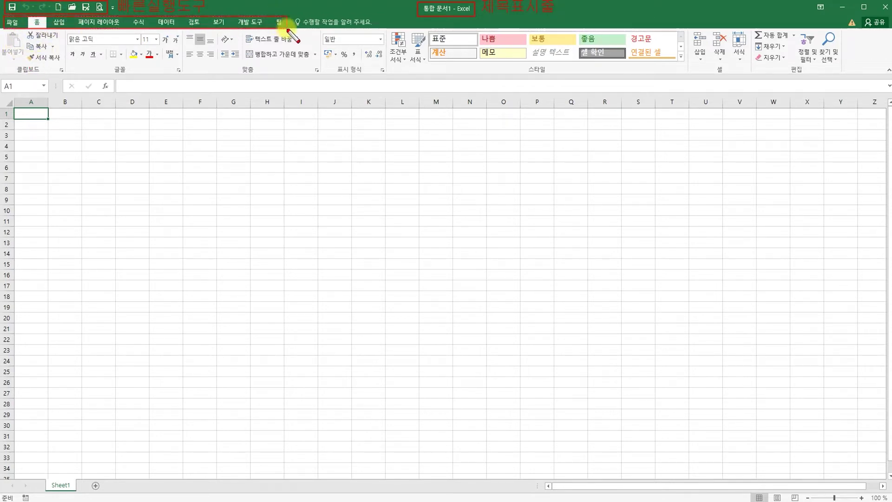
pyautogui.moveTo(294, 6); pyautogui.dragTo(300, 14)
pyautogui.click(235, 181)
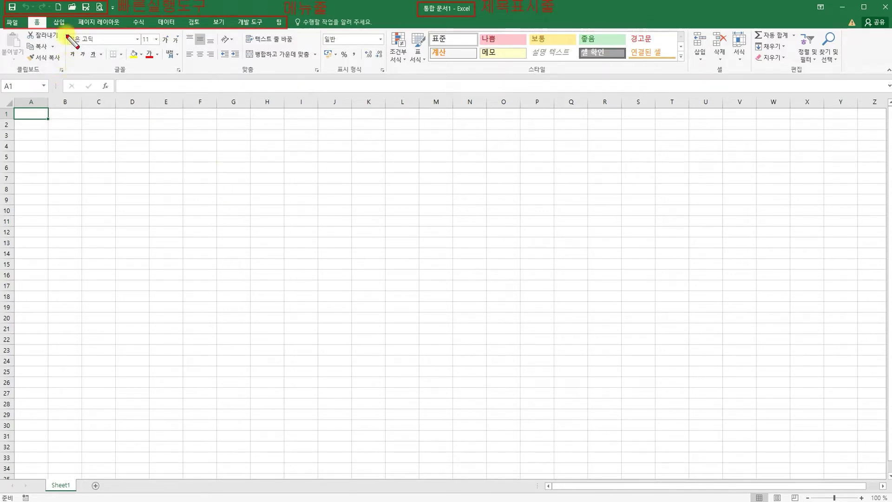
pyautogui.moveTo(7, 31); pyautogui.dragTo(805, 67)
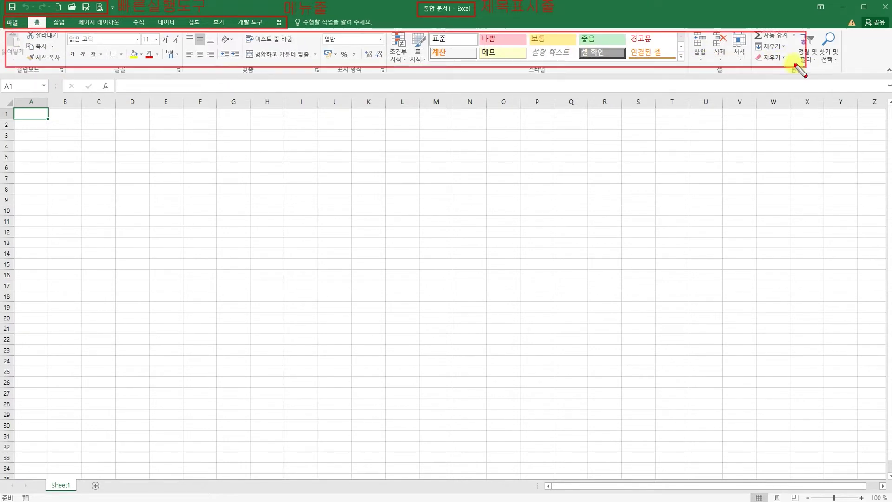
pyautogui.click(576, 80)
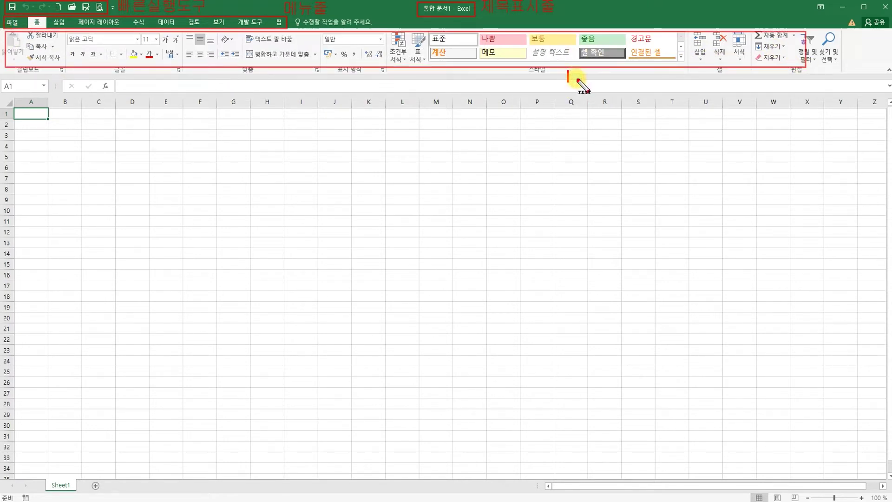
pyautogui.write('리본메뉴')
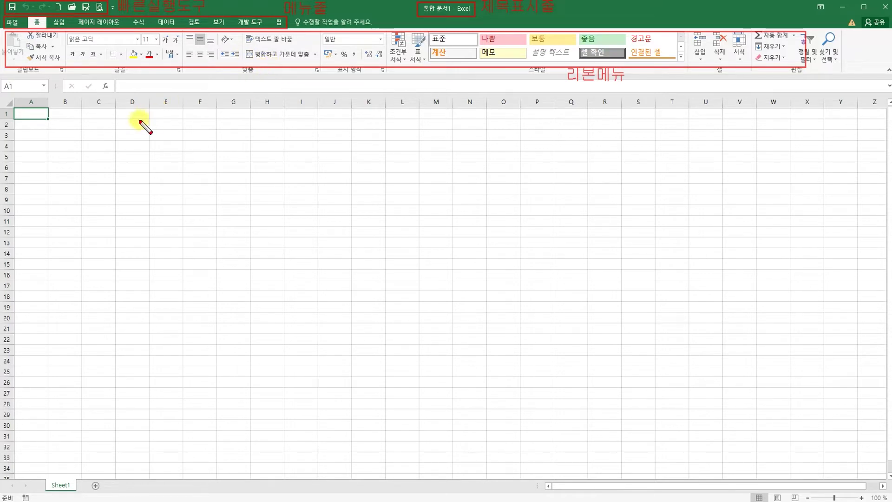
pyautogui.moveTo(22, 85)
pyautogui.mouseDown()
pyautogui.moveTo(48, 119)
pyautogui.moveTo(101, 145)
pyautogui.moveTo(96, 139)
pyautogui.mouseUp()
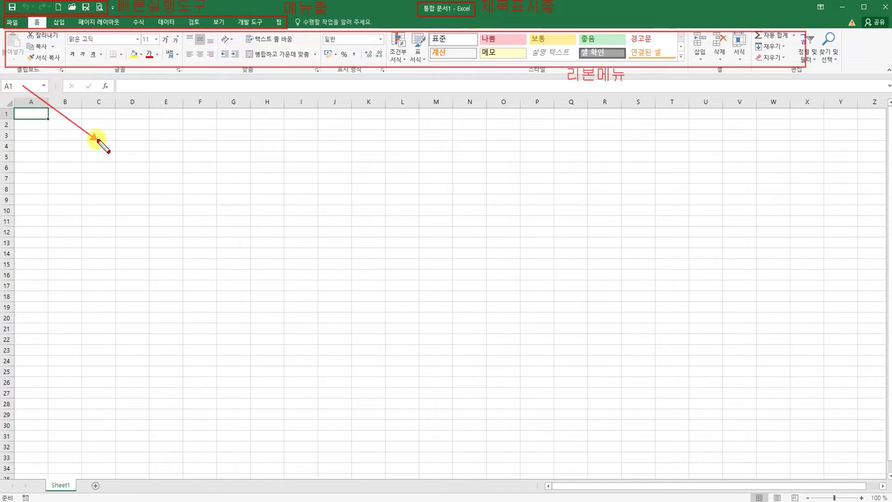
pyautogui.click(111, 144)
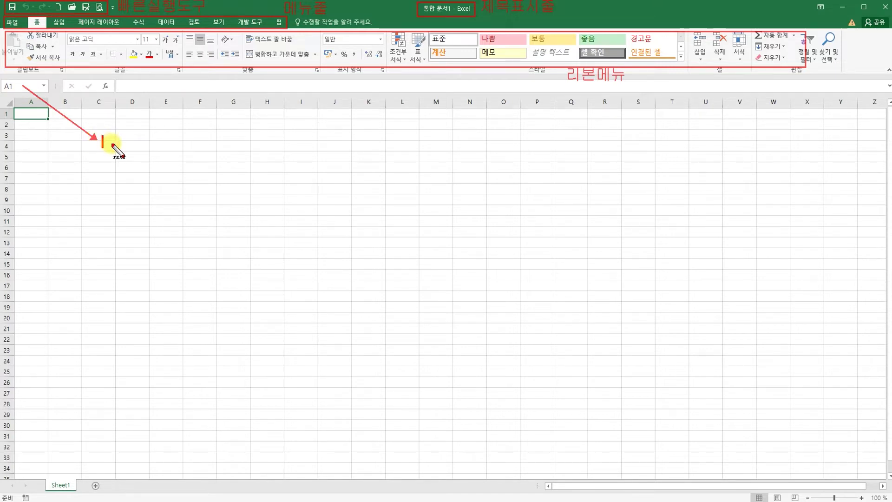
pyautogui.write('이름상자')
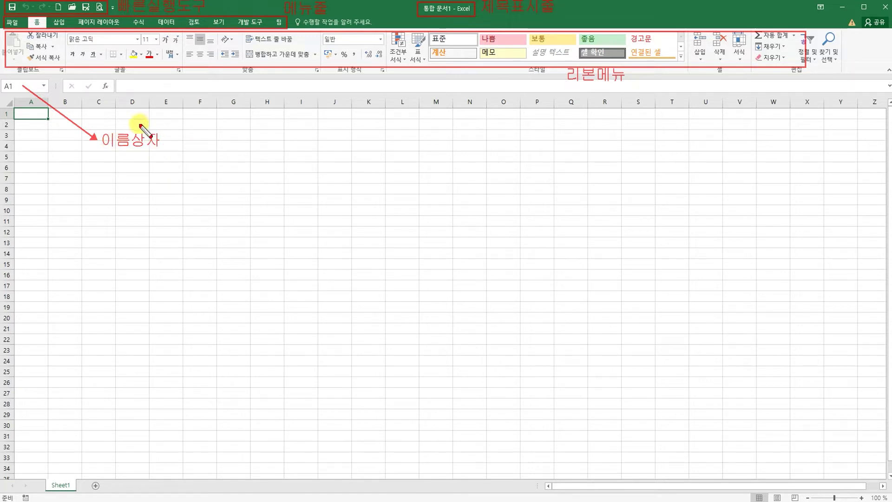
pyautogui.click(122, 86)
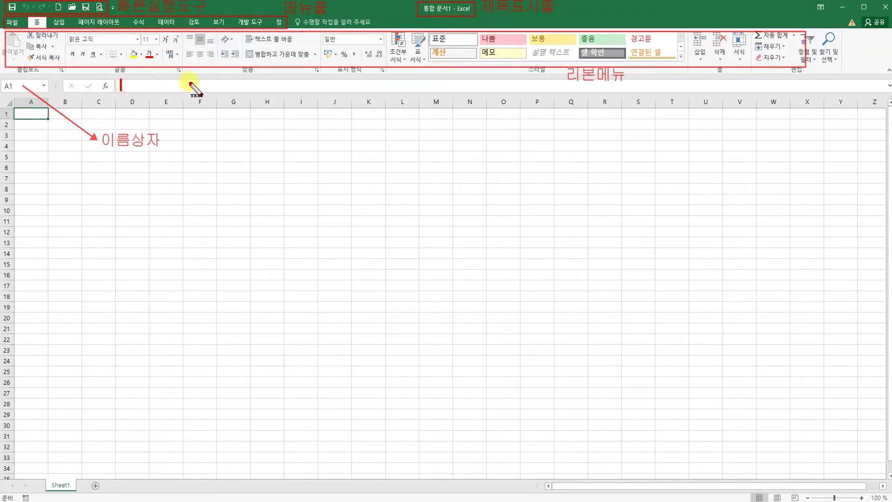
pyautogui.write('수식')
pyautogui.write('입력중')
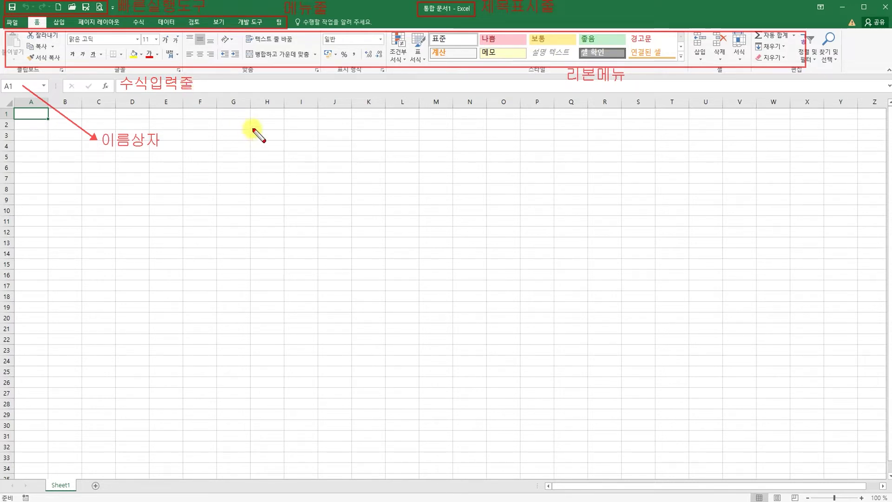
pyautogui.press('t')
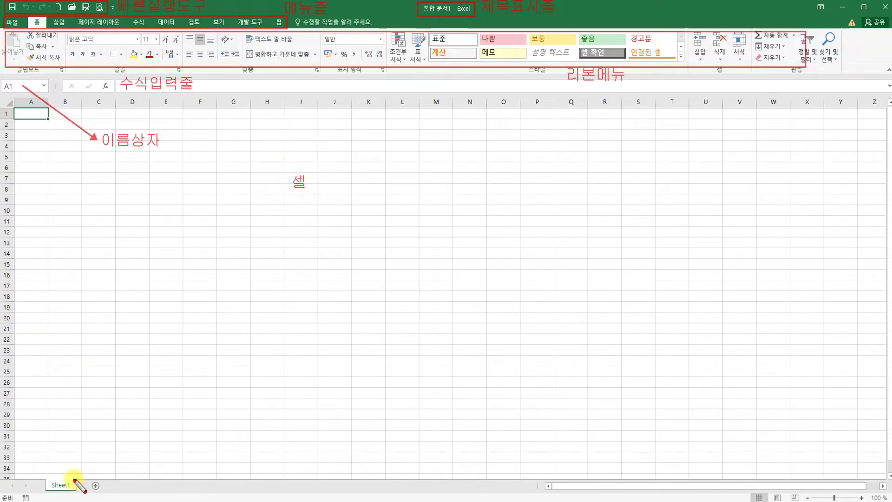
pyautogui.moveTo(65, 480); pyautogui.dragTo(117, 431)
pyautogui.press('t')
pyautogui.click(127, 426)
pyautogui.write('시트')
pyautogui.press('Escape')
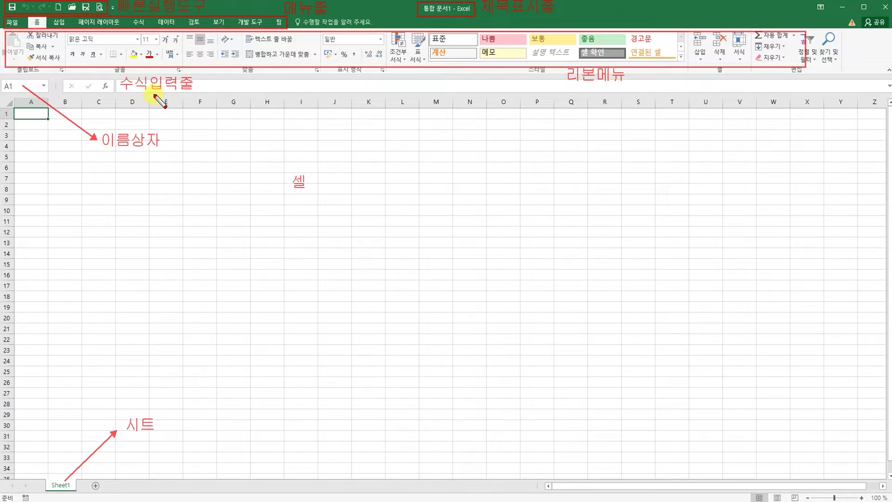
pyautogui.moveTo(163, 95); pyautogui.dragTo(334, 106)
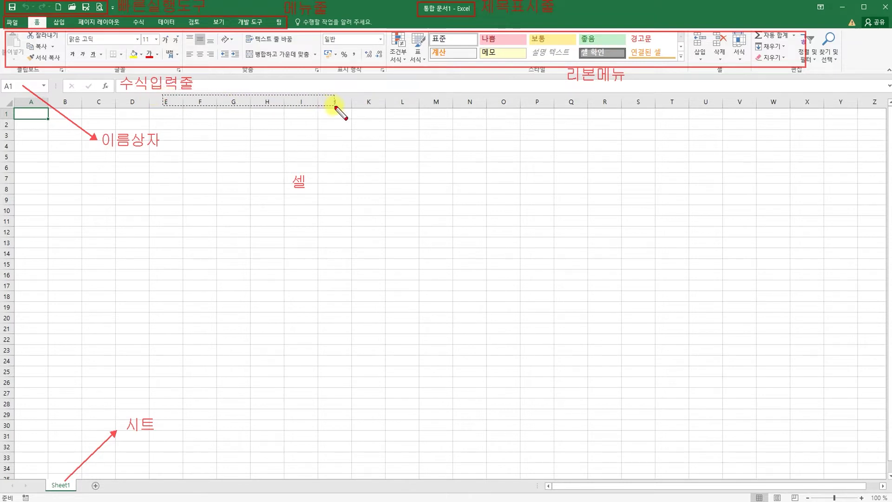
pyautogui.press('t')
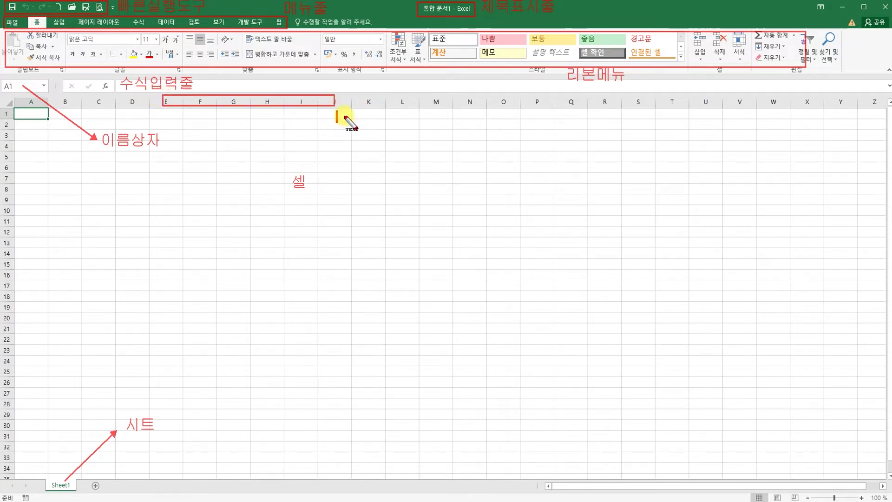
pyautogui.write('열')
pyautogui.press('Escape')
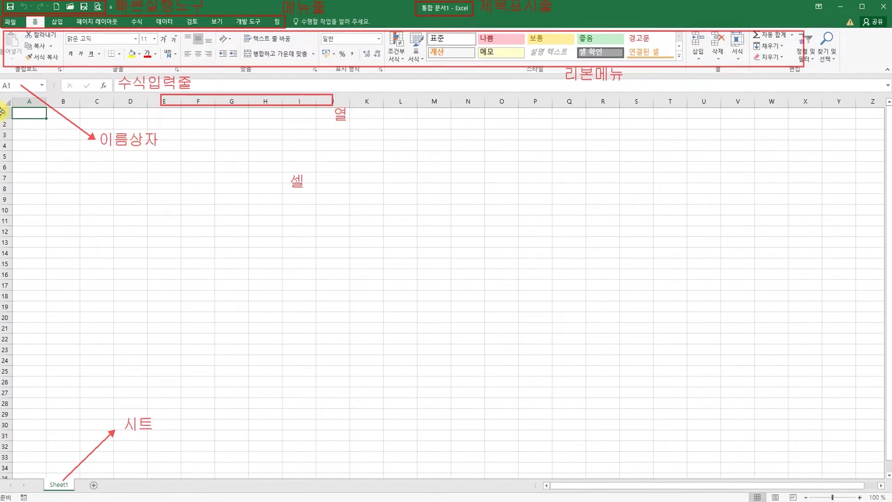
pyautogui.moveTo(2, 111); pyautogui.dragTo(10, 223)
pyautogui.press('t')
pyautogui.click(42, 199)
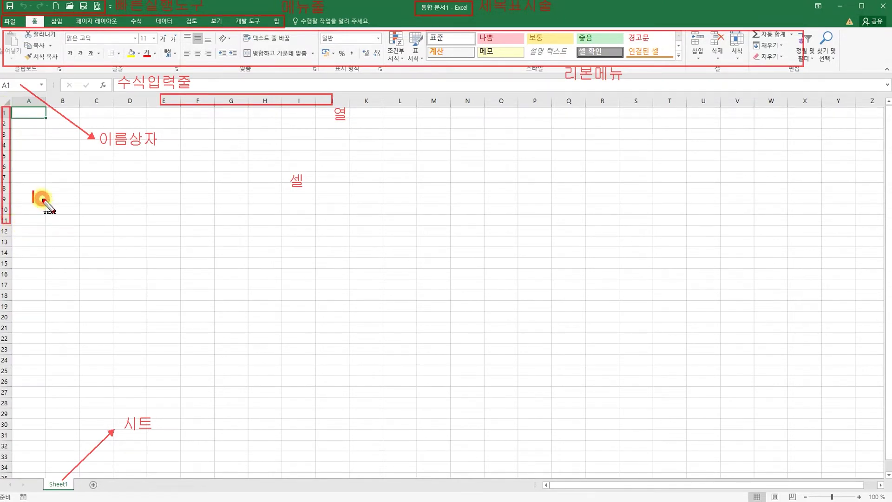
pyautogui.write('해')
pyautogui.press('Escape')
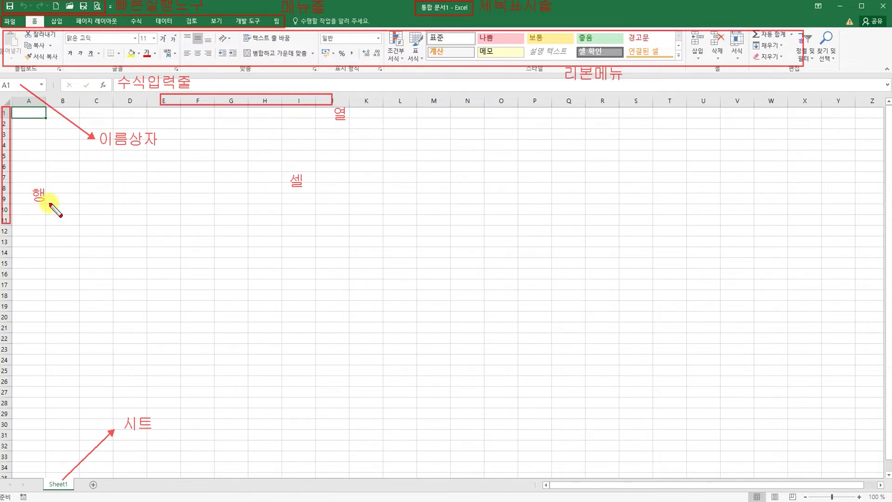
pyautogui.press('Escape')
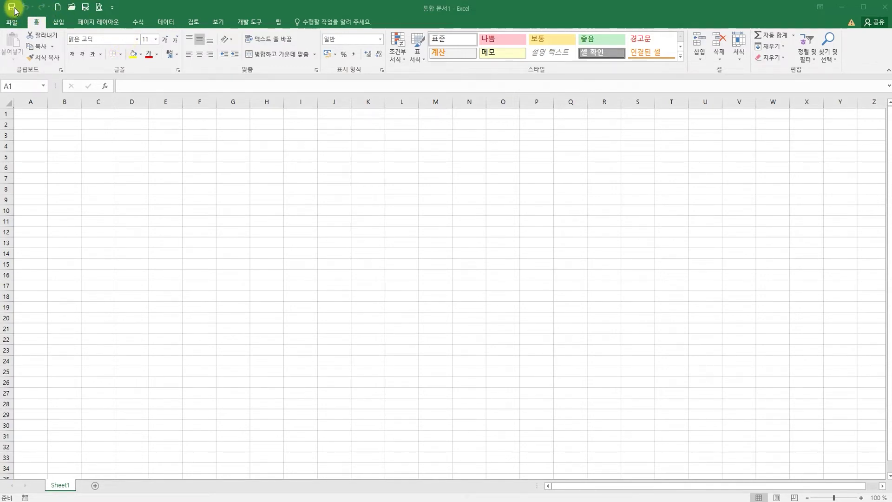
pyautogui.click(113, 8)
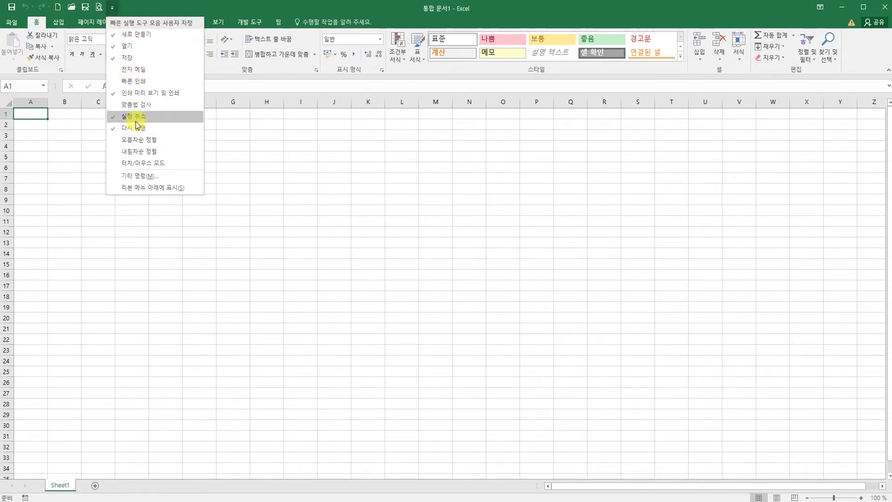
pyautogui.click(71, 221)
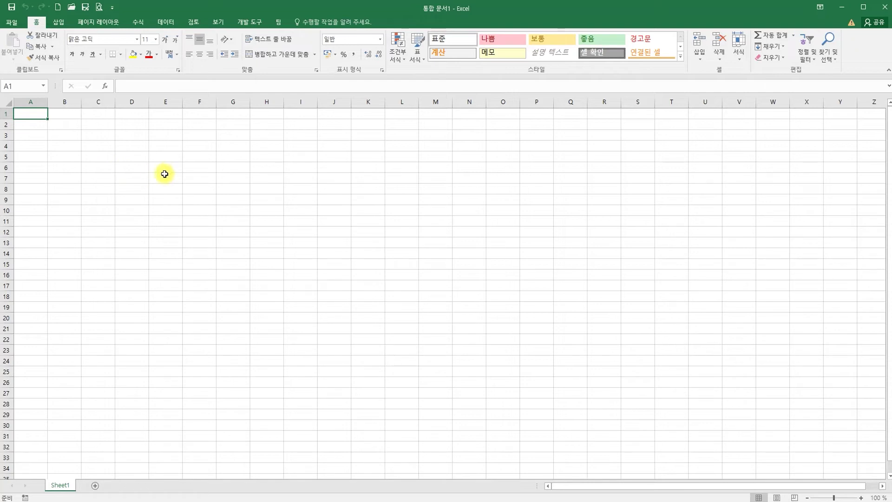
pyautogui.click(166, 102)
pyautogui.moveTo(174, 104); pyautogui.dragTo(370, 99)
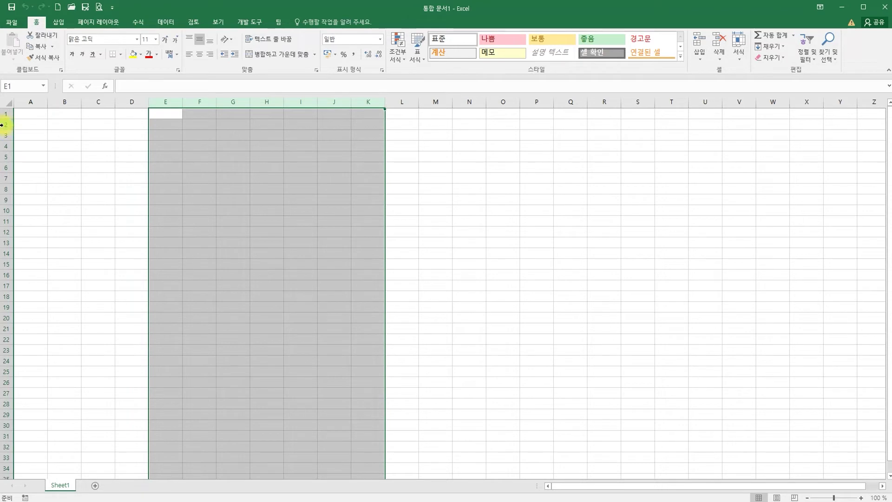
pyautogui.moveTo(6, 125); pyautogui.dragTo(14, 287)
pyautogui.click(143, 207)
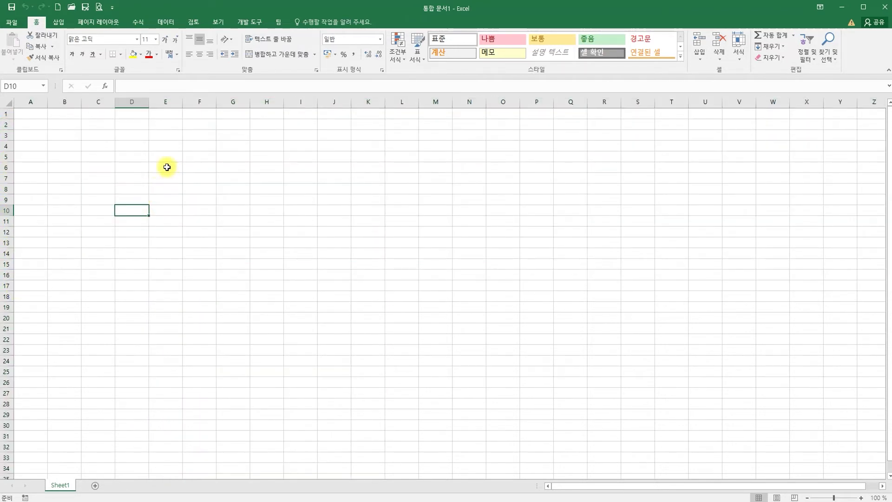
pyautogui.click(167, 166)
pyautogui.moveTo(167, 166); pyautogui.dragTo(316, 246)
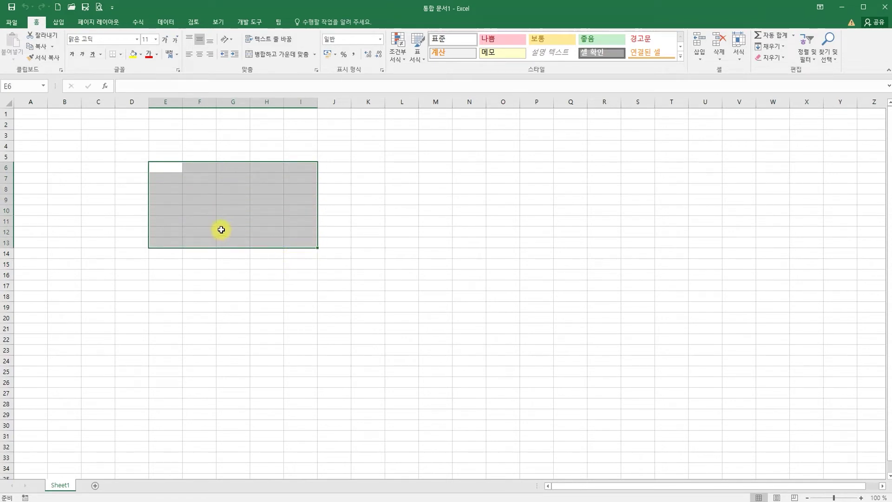
pyautogui.click(99, 167)
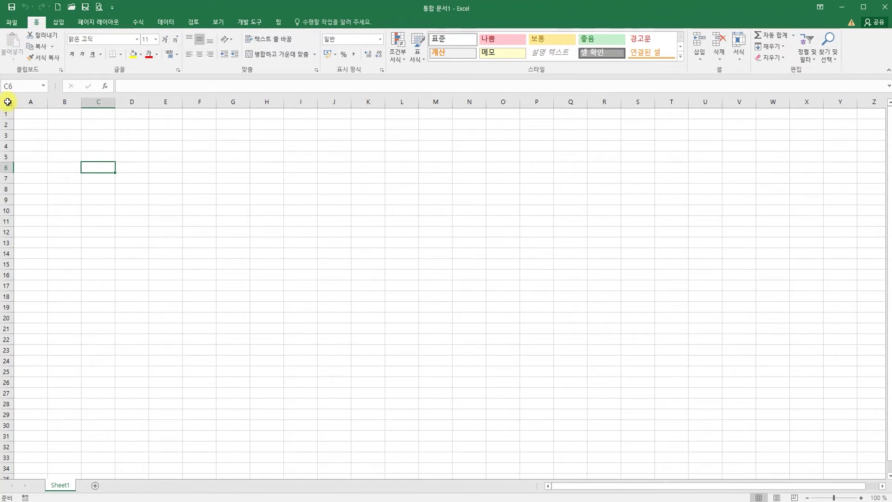
# Step: Set the whole sheet's font to 굴림 and centre cells both vertically and horizontally
pyautogui.click(8, 102)
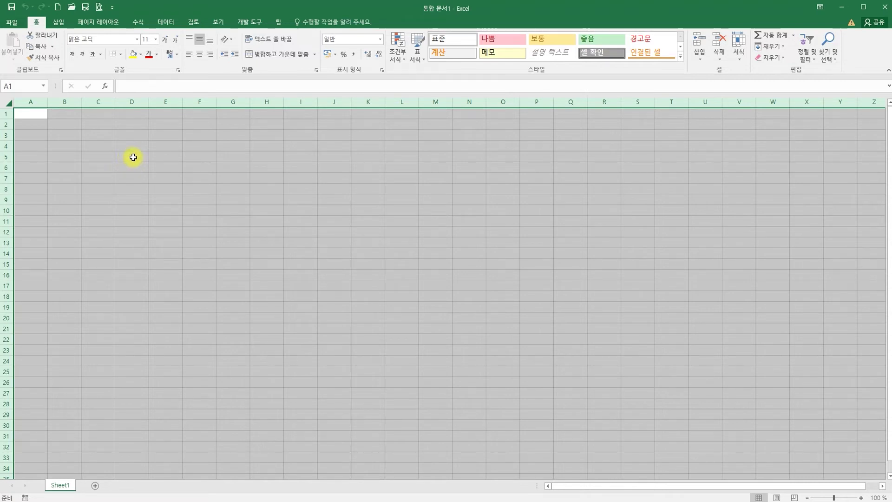
pyautogui.click(106, 39)
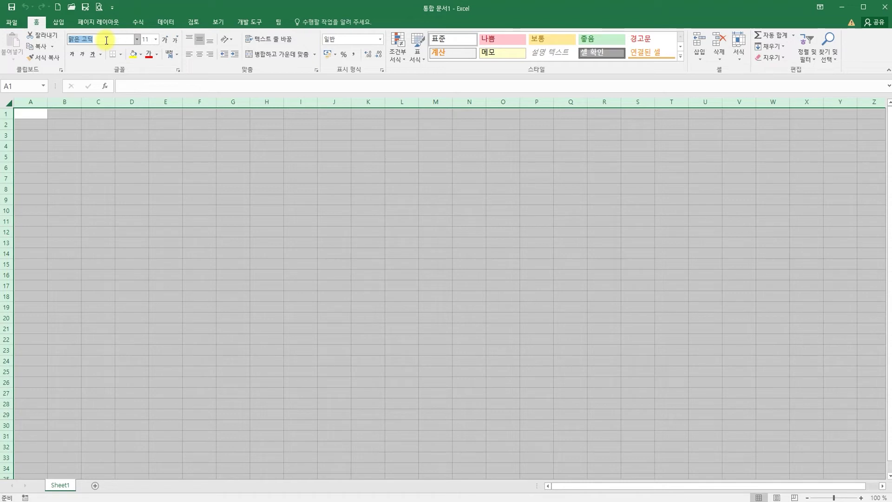
pyautogui.write('mffla')
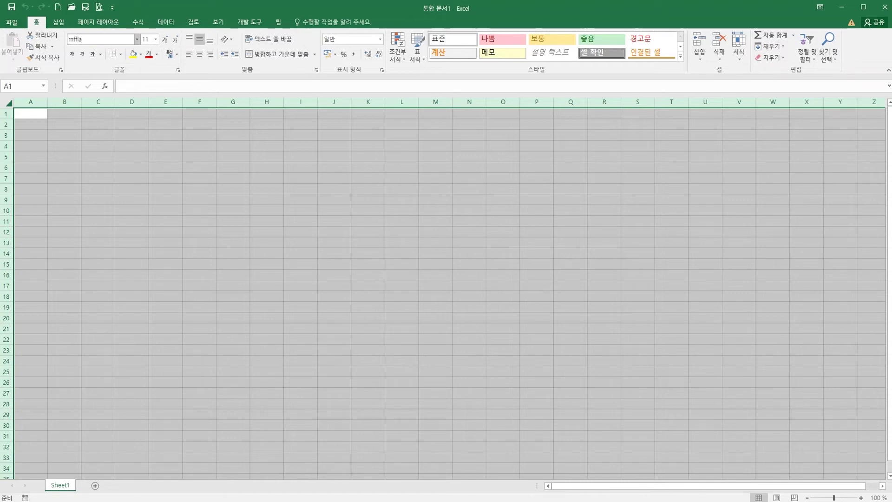
pyautogui.press('BackSpace')
pyautogui.press('BackSpace')
pyautogui.press('BackSpace')
pyautogui.press('BackSpace')
pyautogui.write('굴리')
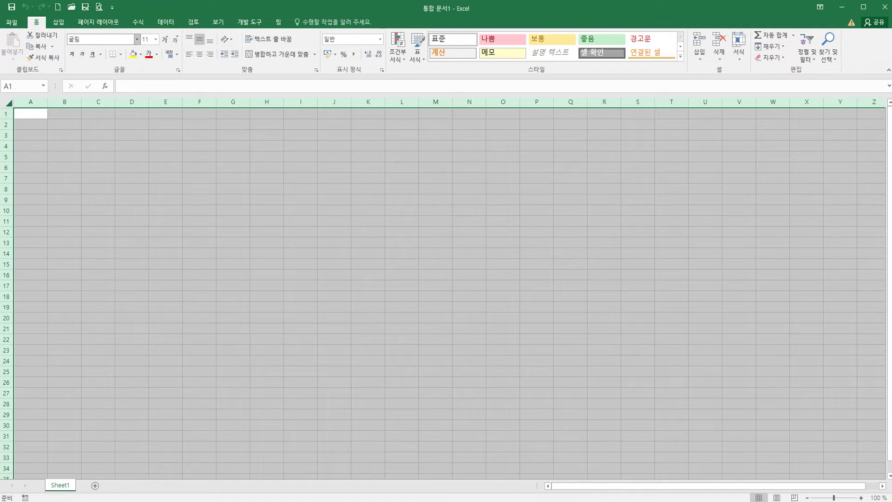
pyautogui.press('Return')
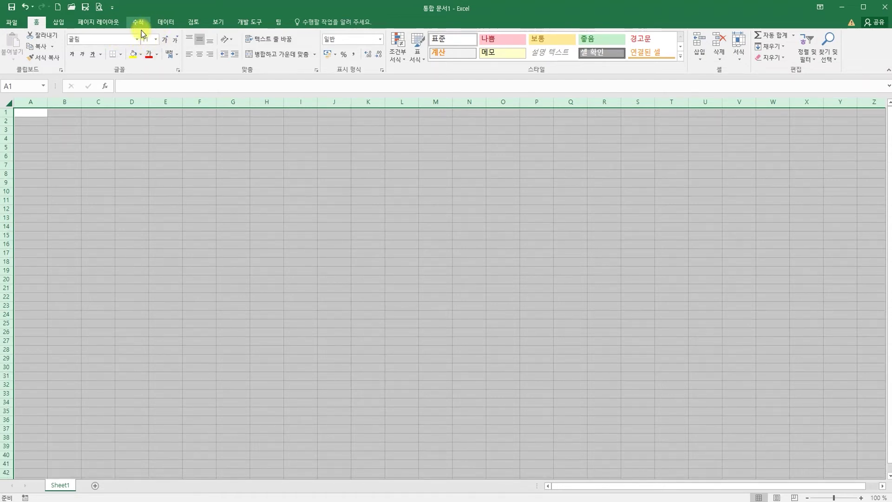
pyautogui.click(203, 43)
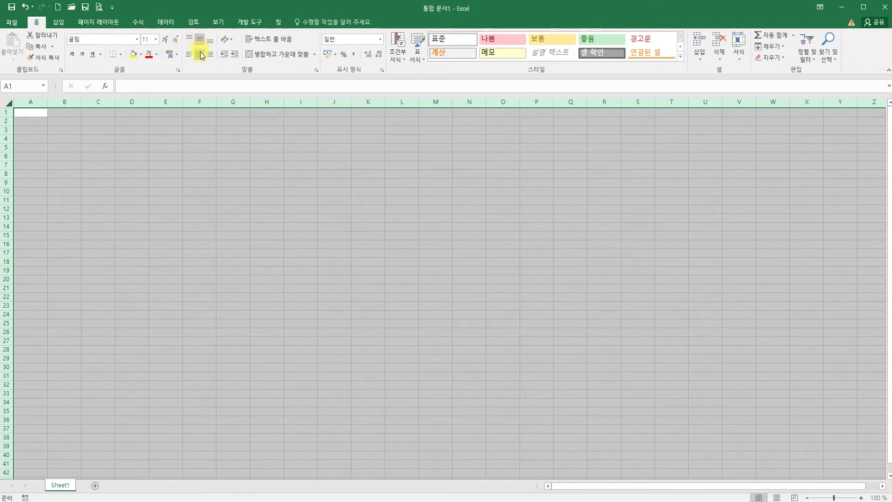
pyautogui.click(201, 55)
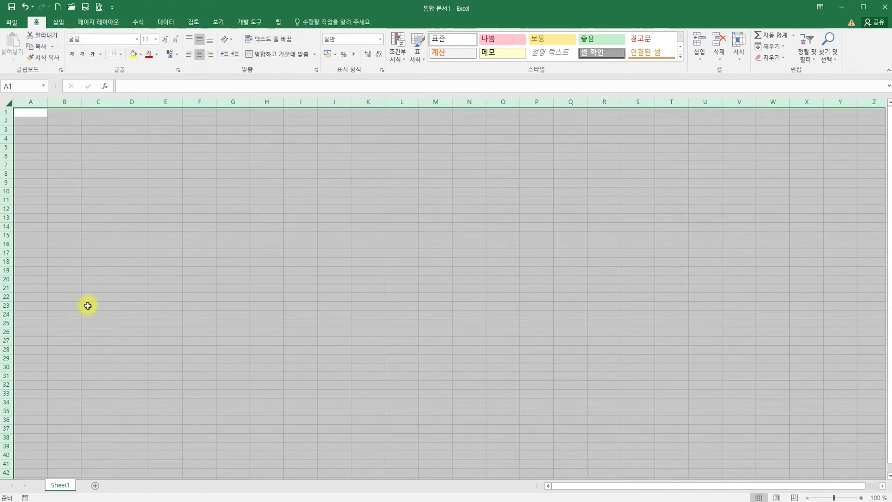
# Step: Set the selected rows to a row height of 20
pyautogui.rightClick(5, 120)
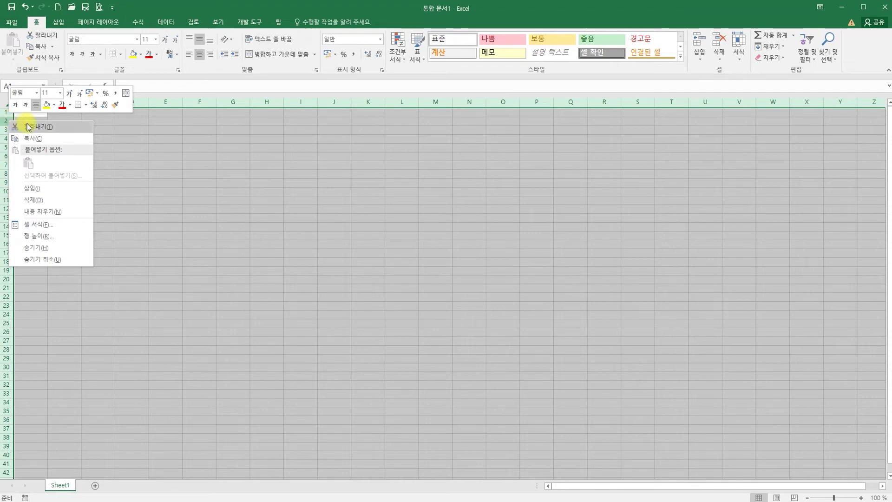
pyautogui.click(47, 236)
pyautogui.moveTo(33, 206); pyautogui.dragTo(268, 155)
pyautogui.write('20')
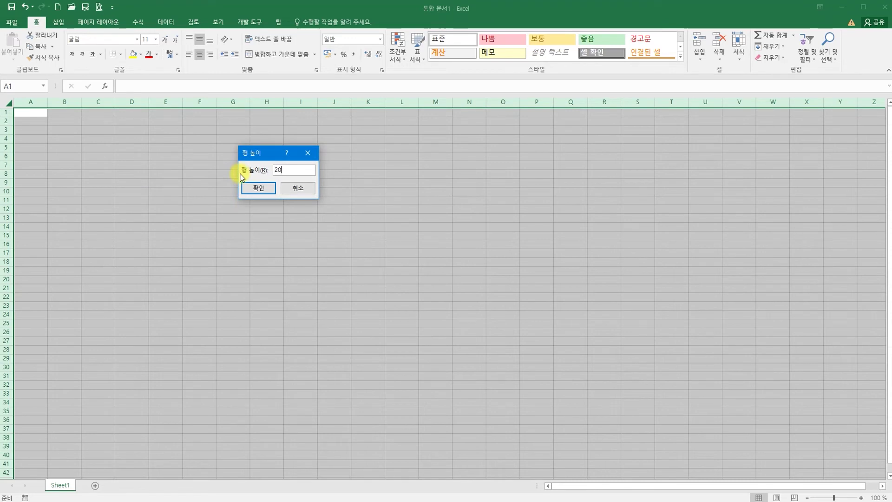
pyautogui.click(257, 189)
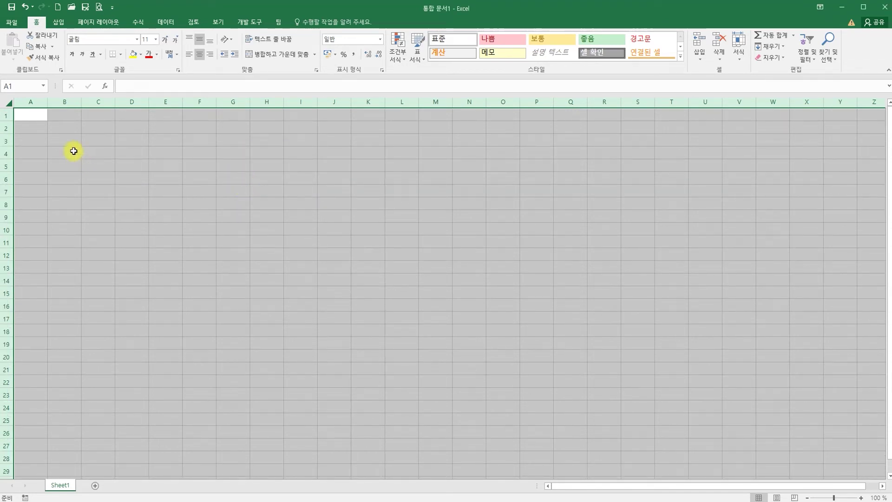
pyautogui.click(31, 101)
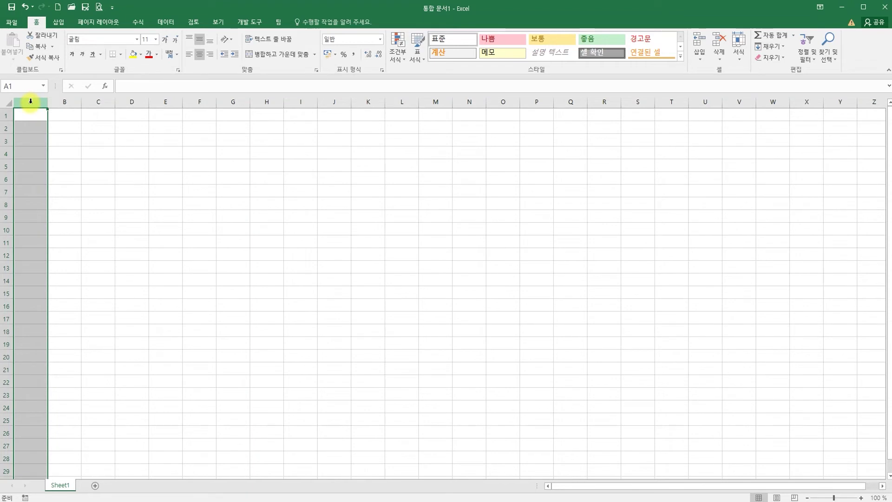
# Step: Narrow column A to a width of 1, then select cell C5
pyautogui.rightClick(31, 101)
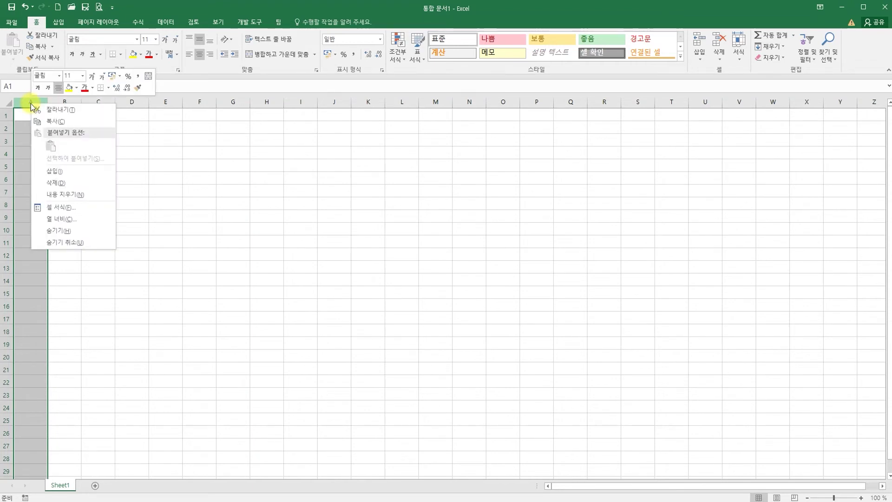
pyautogui.click(71, 220)
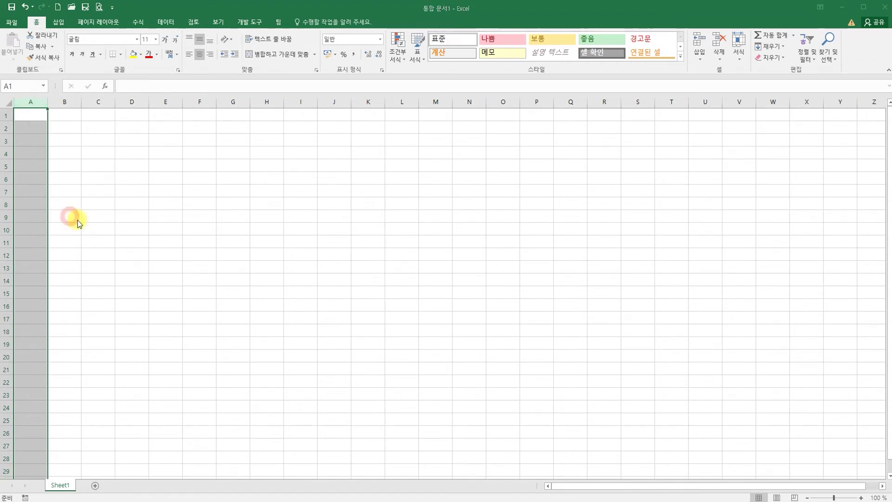
pyautogui.moveTo(60, 188); pyautogui.dragTo(112, 151)
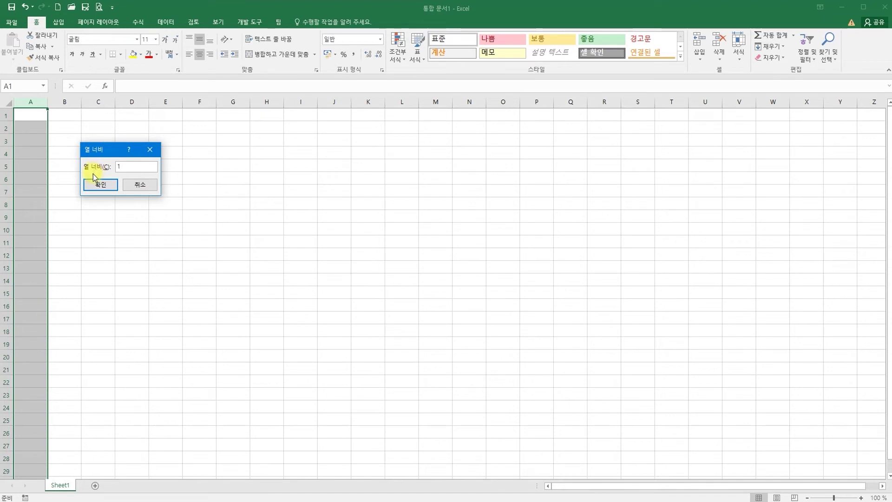
pyautogui.click(101, 184)
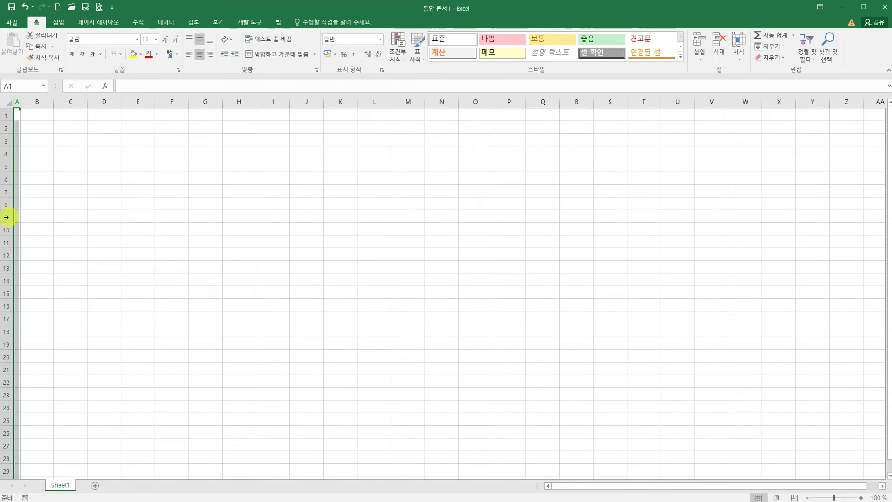
pyautogui.click(70, 165)
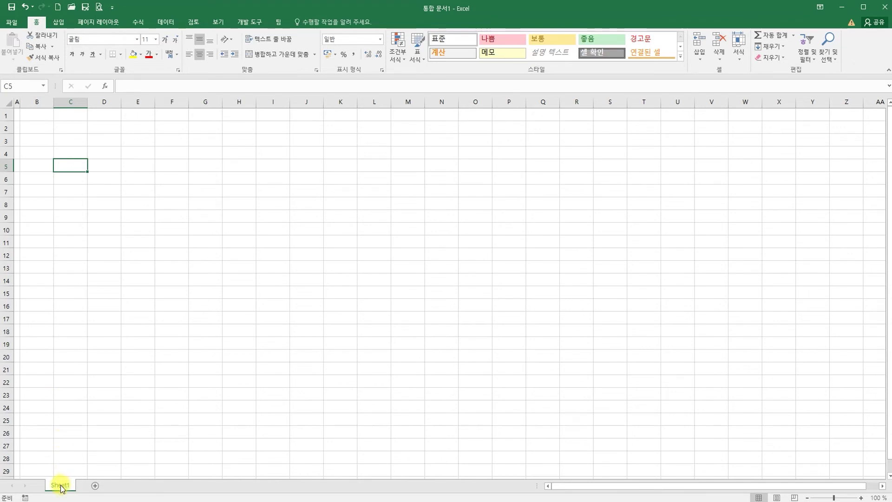
# Step: Copy Sheet1 twice to create Sheet1 (2) and Sheet1 (3), then return to Sheet1
pyautogui.moveTo(59, 486); pyautogui.dragTo(107, 459)
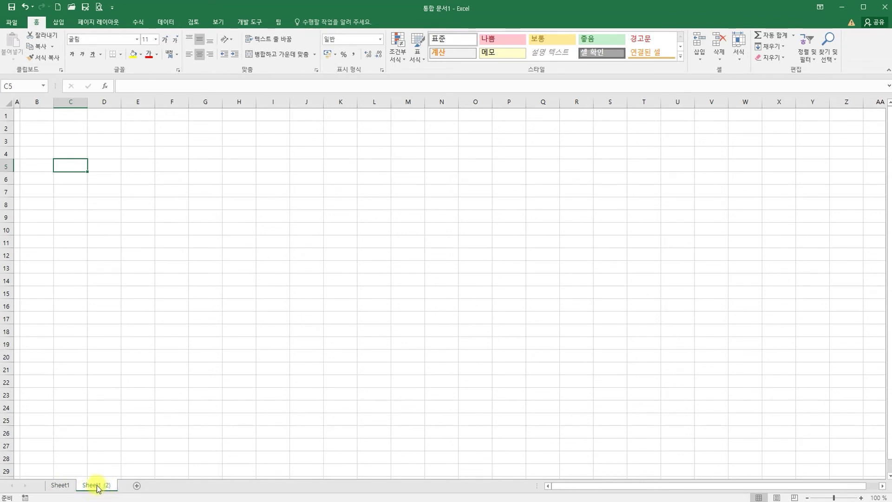
pyautogui.moveTo(98, 488); pyautogui.dragTo(172, 461)
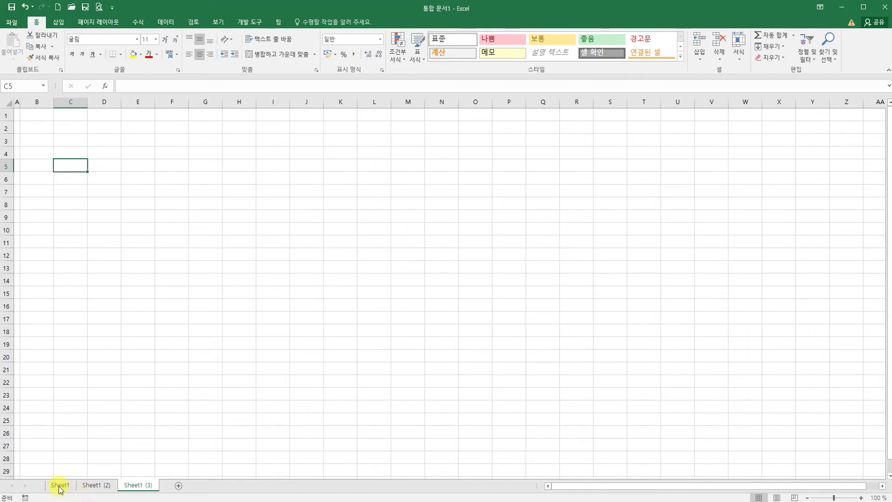
pyautogui.click(59, 486)
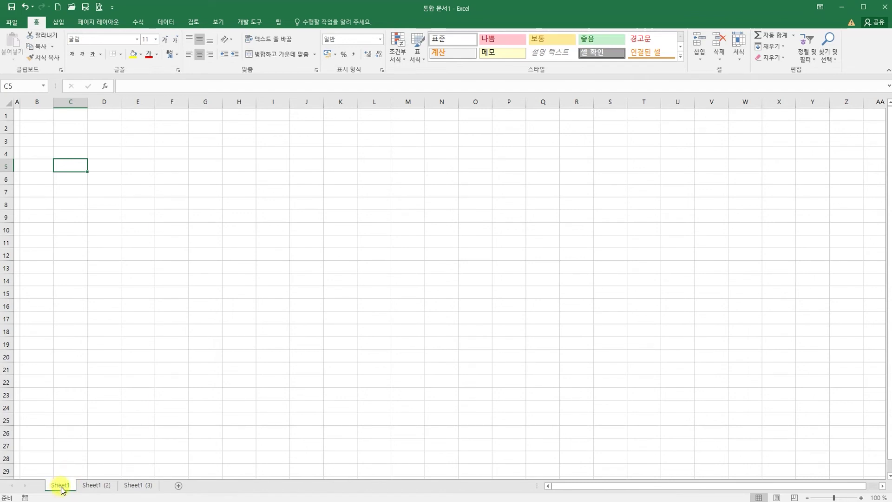
# Step: Rename the three sheet tabs 제1작업, 제2작업 and 제3작업, then show 제1작업
pyautogui.doubleClick(60, 485)
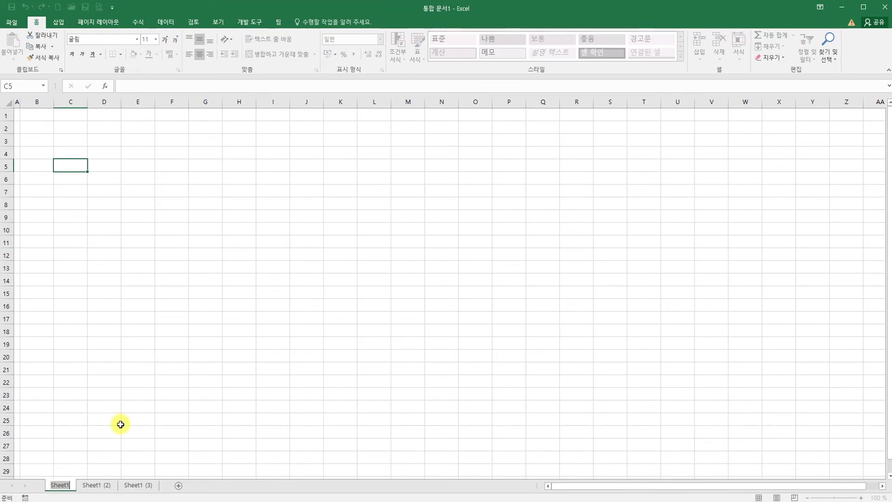
pyautogui.write('제1작ㅇ')
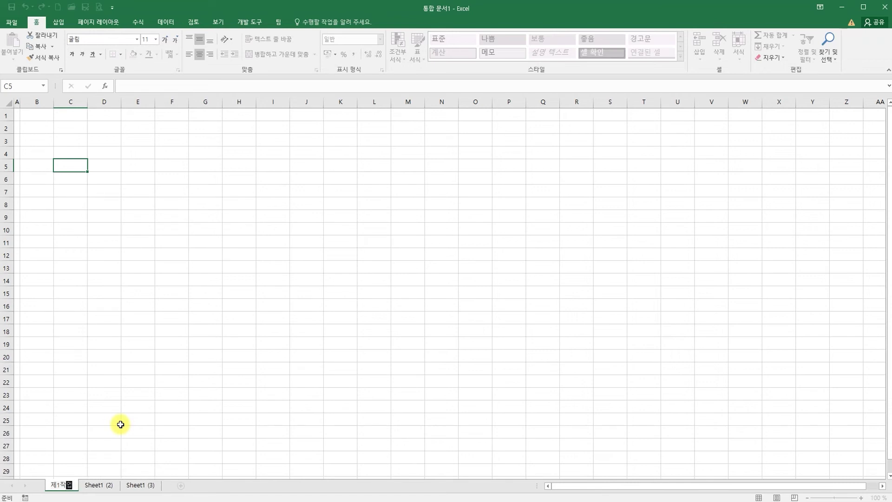
pyautogui.doubleClick(98, 486)
pyautogui.write('ㅈ제2작업')
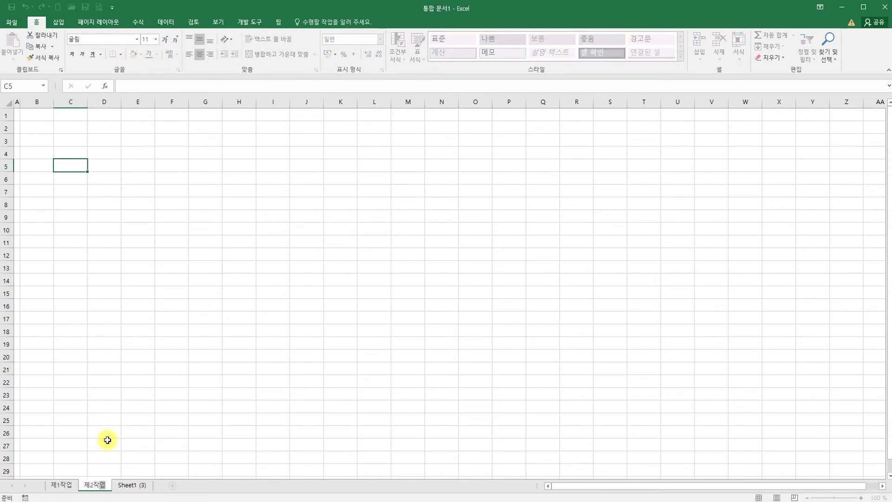
pyautogui.doubleClick(128, 486)
pyautogui.write('제3작업')
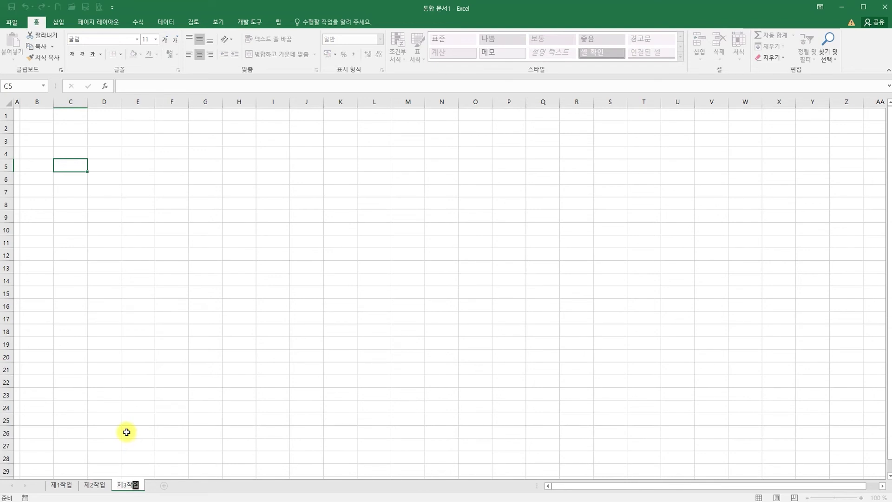
pyautogui.press('Return')
pyautogui.press('Return')
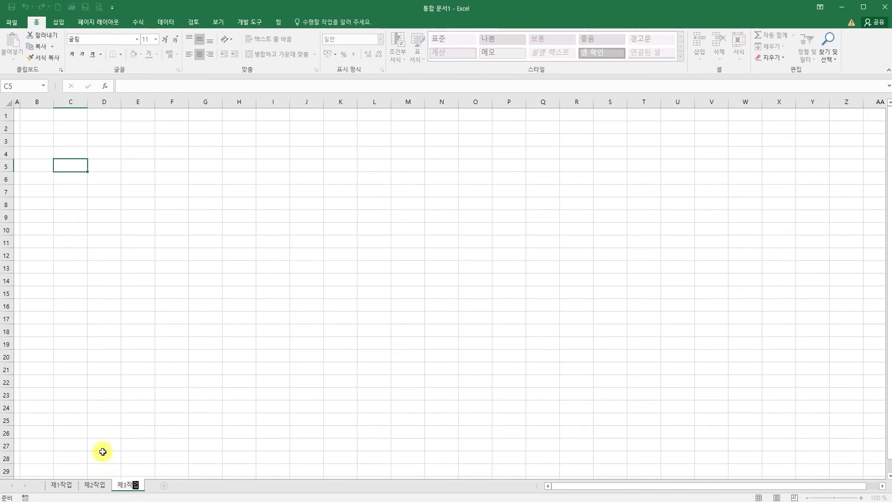
pyautogui.click(60, 485)
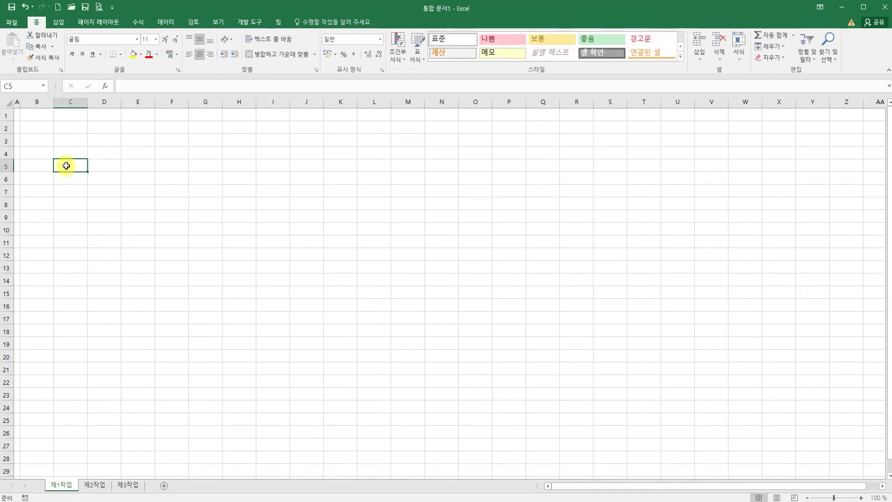
pyautogui.click(66, 142)
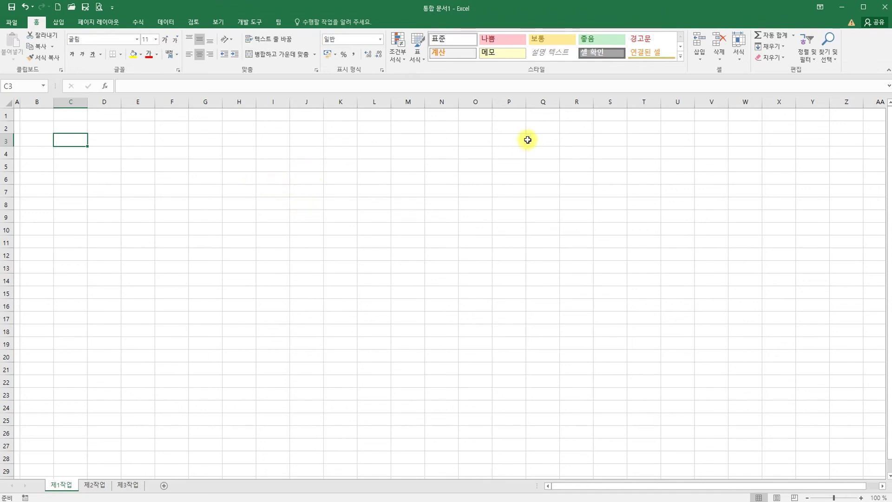
pyautogui.click(841, 8)
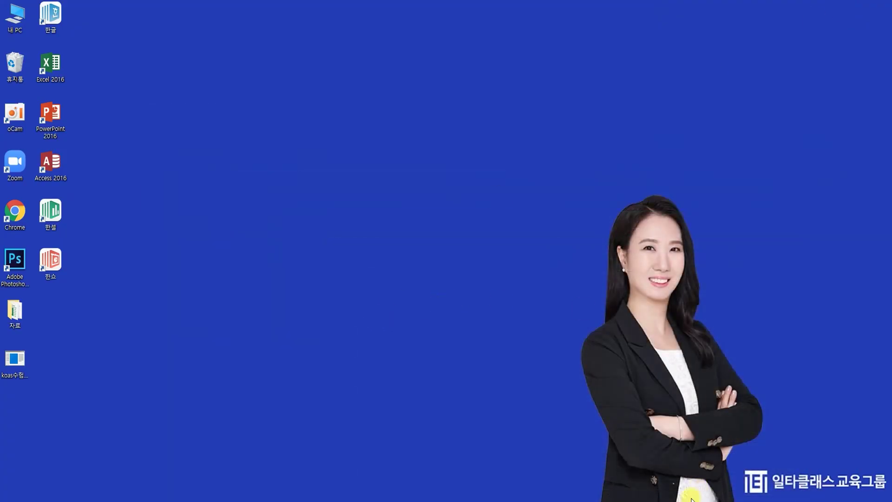
pyautogui.moveTo(681, 500)
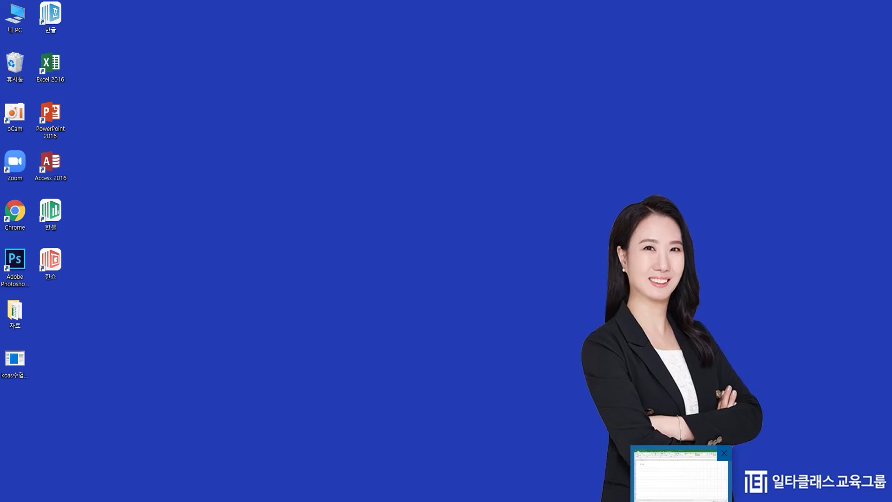
pyautogui.click(681, 501)
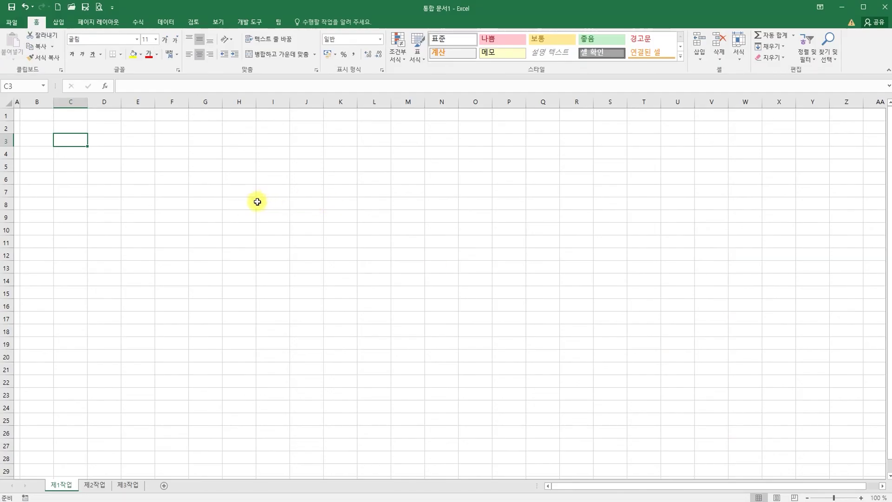
# Step: Save the workbook as .xlsx in the ITQ folder, named with the candidate's number and name
pyautogui.click(11, 9)
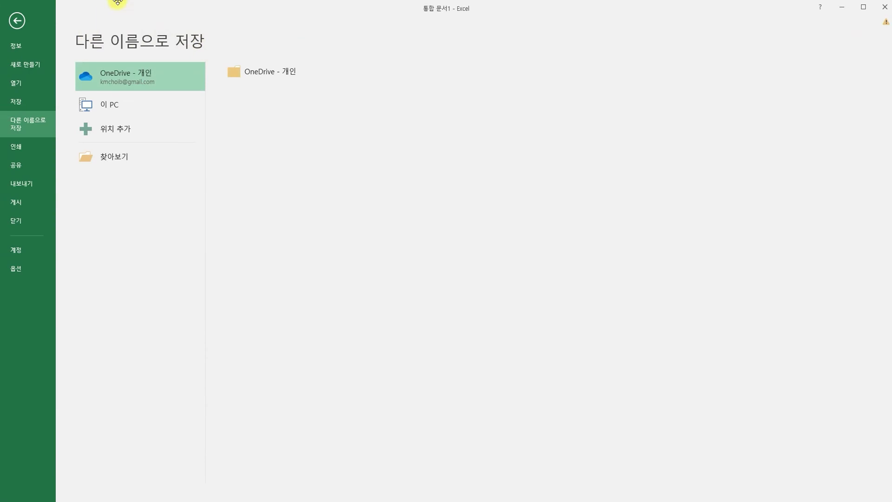
pyautogui.click(121, 156)
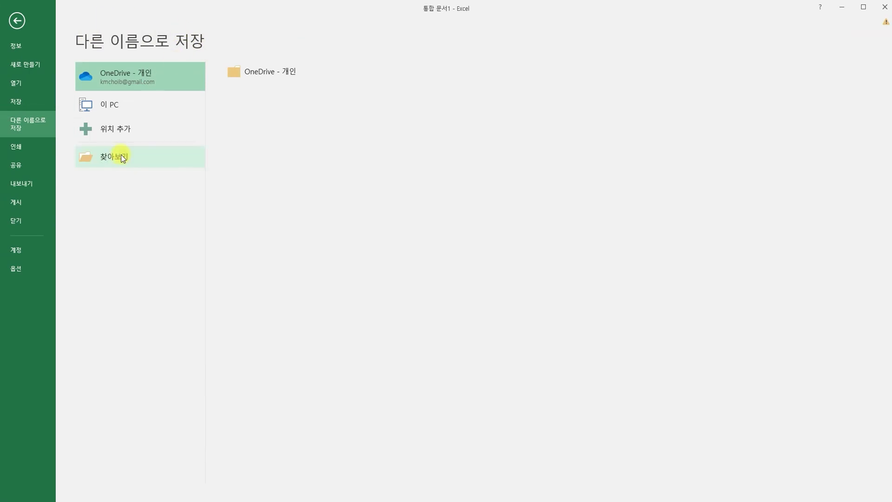
pyautogui.moveTo(175, 8); pyautogui.dragTo(476, 67)
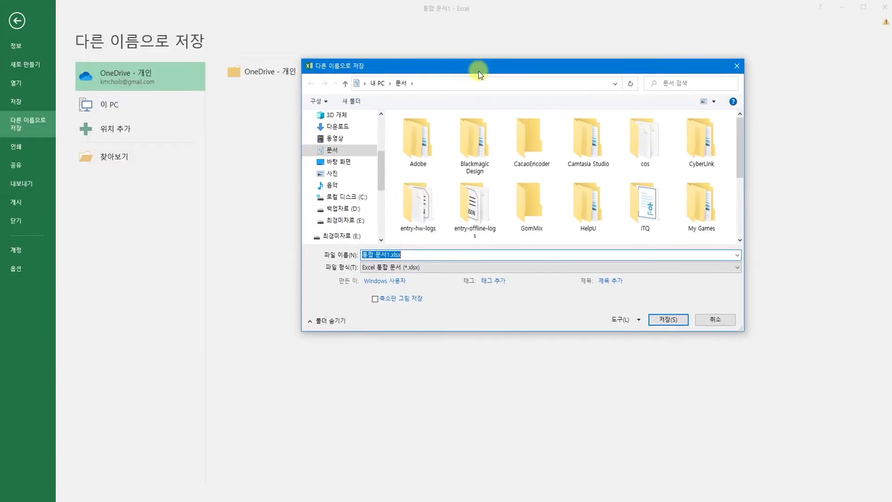
pyautogui.doubleClick(643, 197)
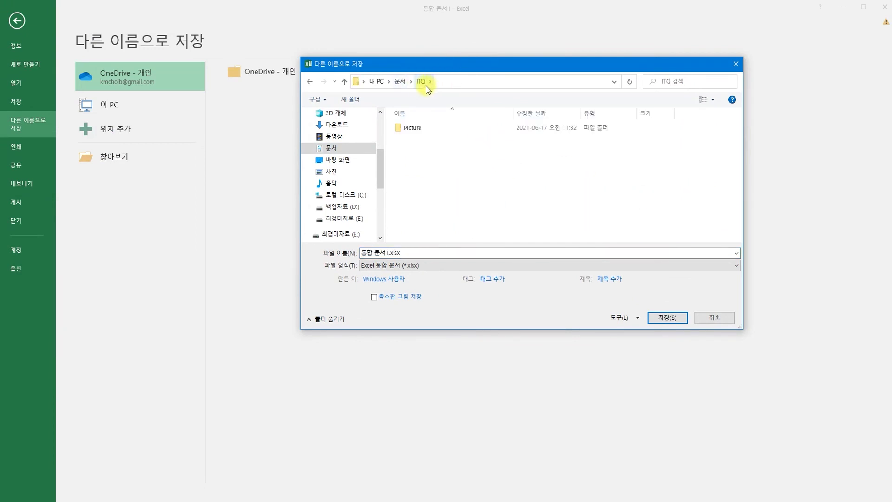
pyautogui.click(421, 252)
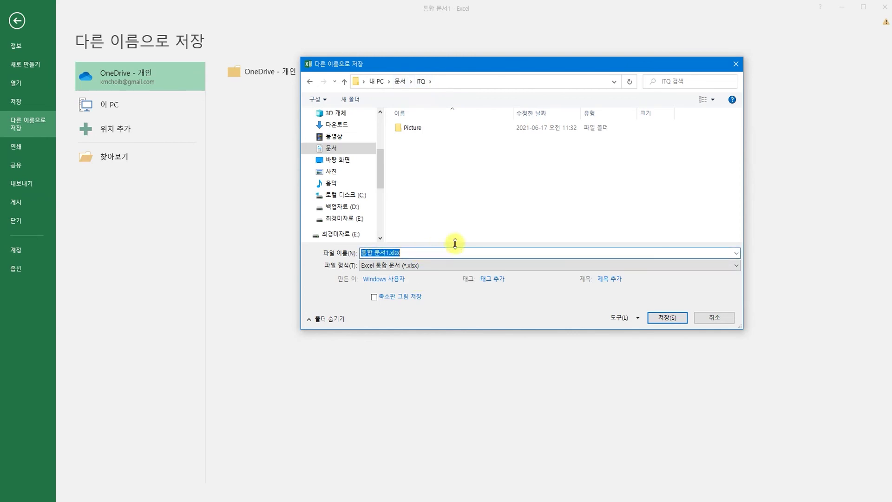
pyautogui.write('123')
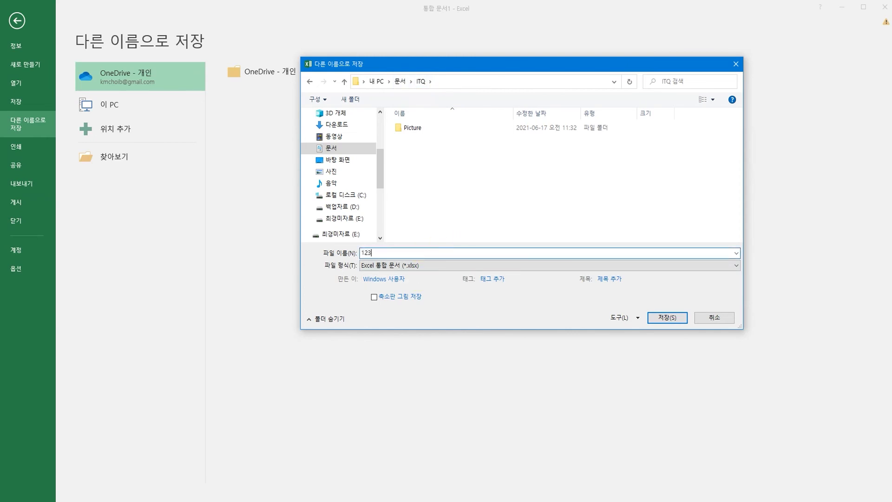
pyautogui.click(420, 257)
pyautogui.click(664, 317)
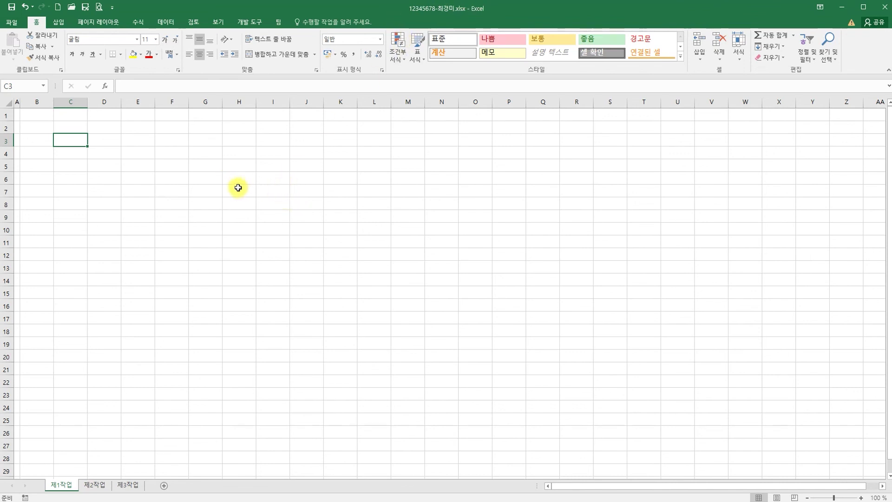
pyautogui.click(11, 7)
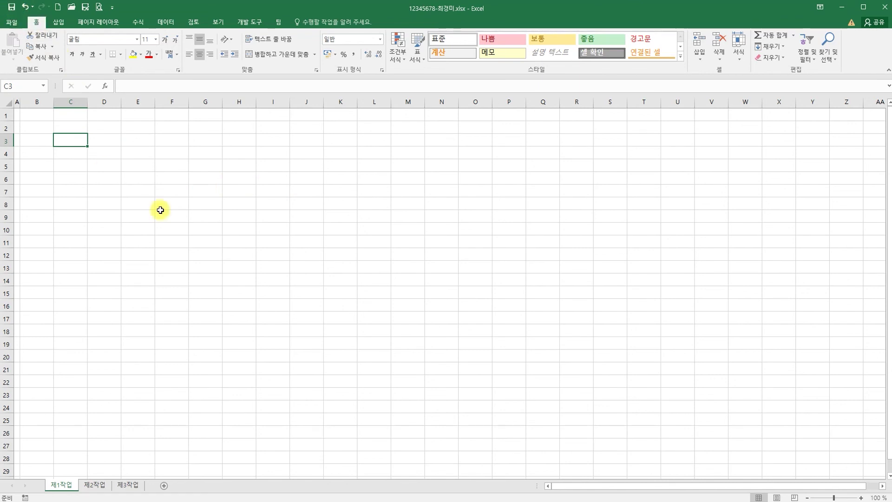